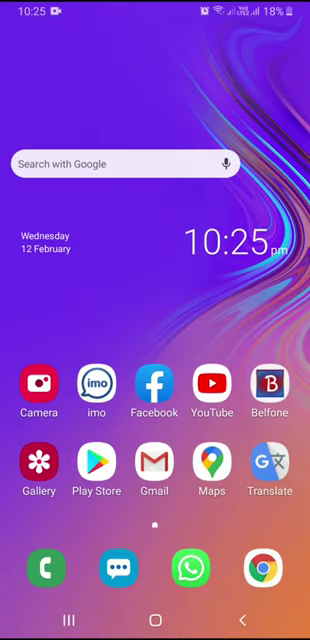
# - Join the phone to the EB17FD6A-PC8EkC5_rg09O7F Wi-Fi network from quick settings
pyautogui.moveTo(155, 10); pyautogui.dragTo(155, 300)
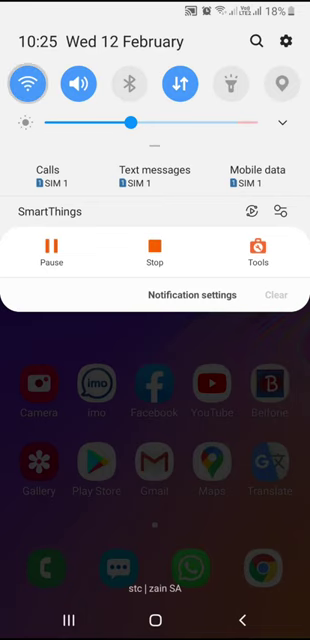
pyautogui.click(155, 500)
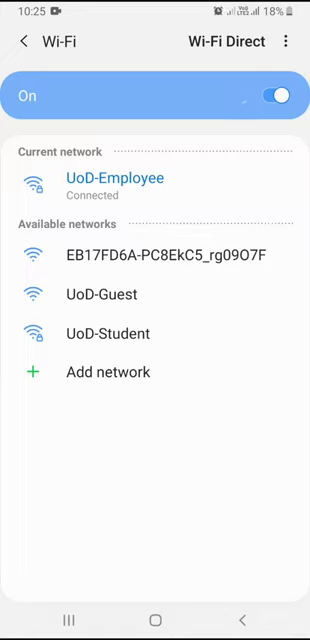
pyautogui.click(165, 182)
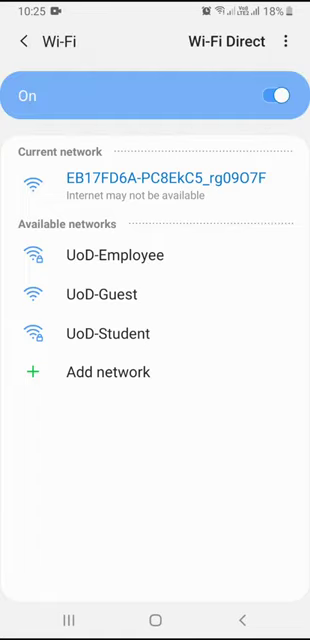
# - Launch Epson iProjection from the app drawer's next page
pyautogui.click(155, 620)
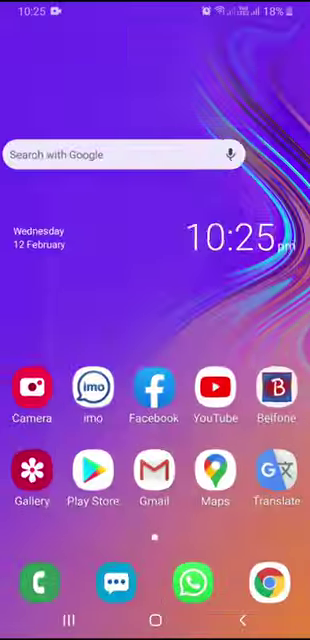
pyautogui.scroll(-3, 155, 400)
pyautogui.moveTo(260, 300); pyautogui.dragTo(50, 300)
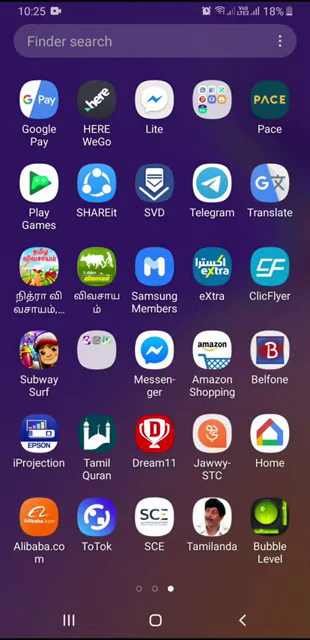
pyautogui.click(39, 437)
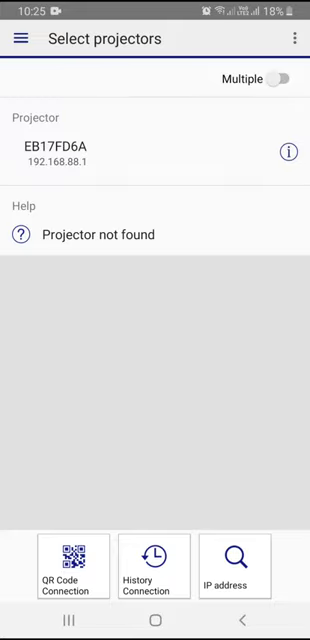
# - Connect to projector EB17FD6A and start projecting a phone photo
pyautogui.click(120, 152)
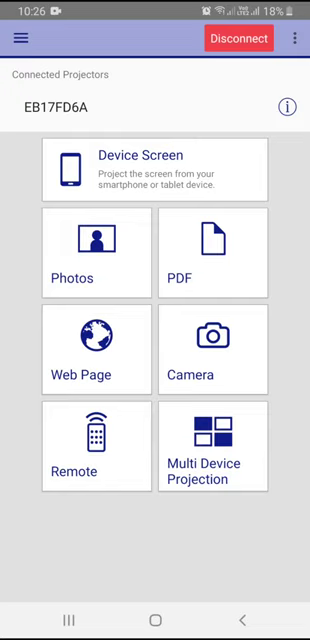
pyautogui.click(96, 253)
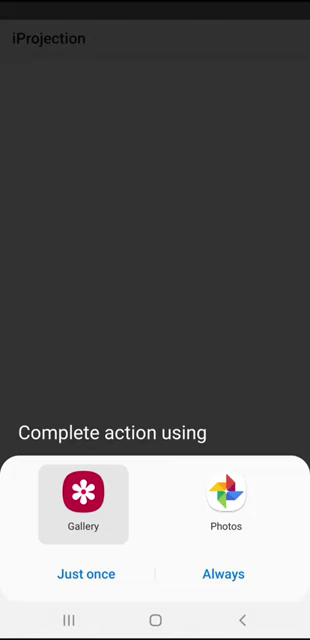
# - Pick a photo from Gallery's Camera album for projection
pyautogui.click(83, 500)
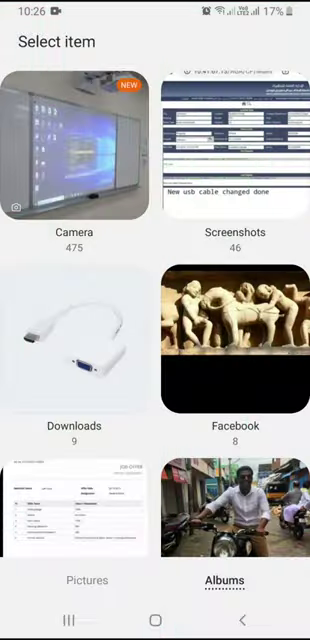
pyautogui.click(74, 148)
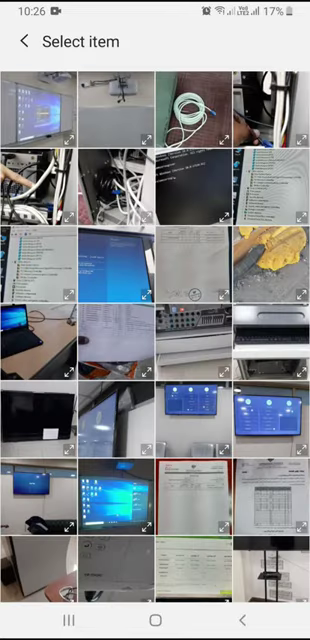
pyautogui.scroll(-2, 155, 330)
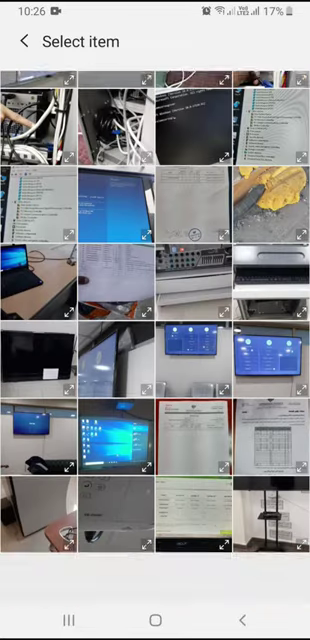
pyautogui.scroll(-1, 155, 330)
pyautogui.scroll(-2, 155, 330)
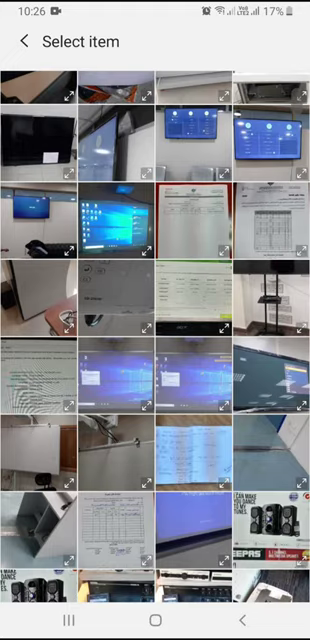
pyautogui.scroll(1, 155, 330)
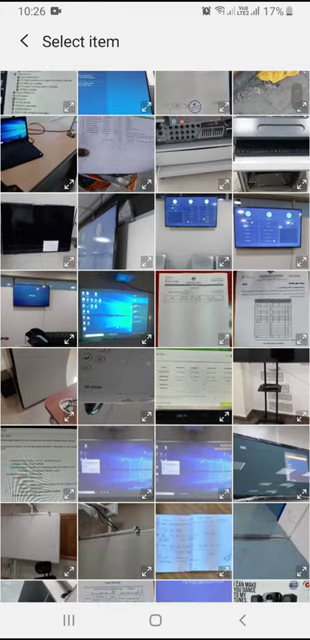
pyautogui.click(116, 308)
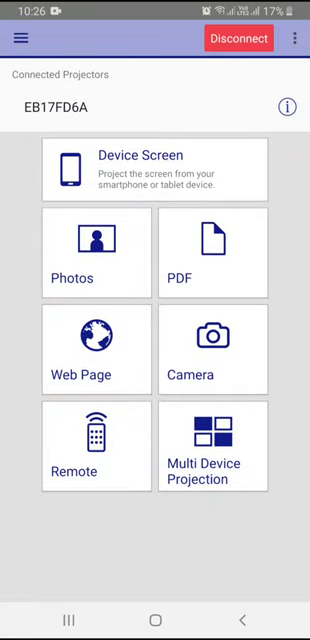
pyautogui.click(212, 253)
pyautogui.click(242, 620)
# - Confirm disconnecting from EB17FD6A, then return to the iProjection card via Recents
pyautogui.click(239, 38)
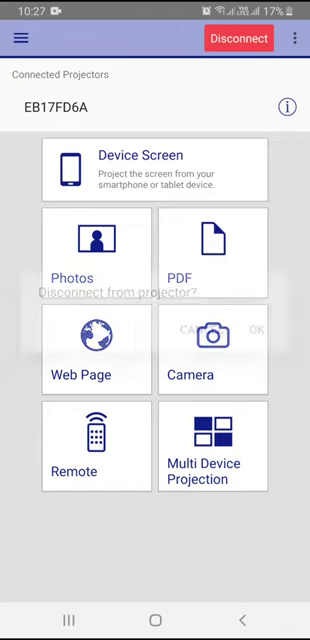
pyautogui.click(256, 329)
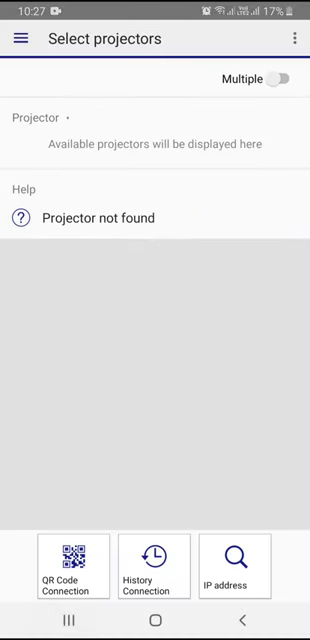
pyautogui.click(68, 620)
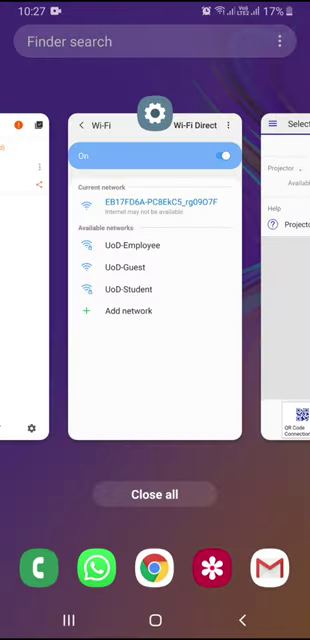
pyautogui.click(285, 280)
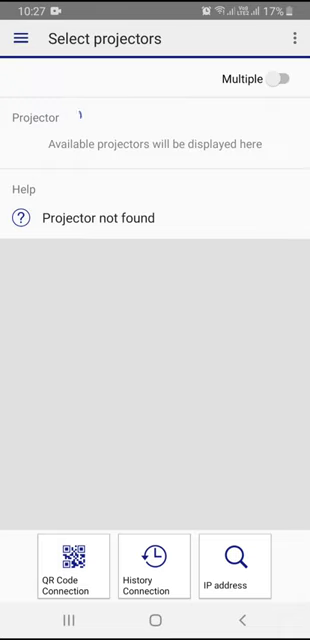